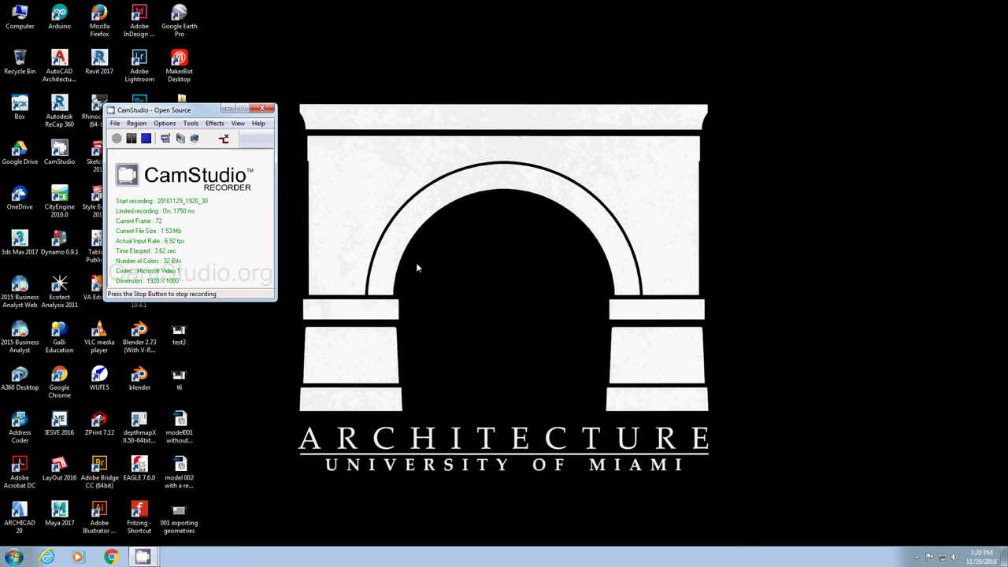
Step: Nudge the CamStudio window aside and launch Ecotect Analysis 2011 via a Start-menu search for 'ecot'
{"action": "left_click_drag", "start_coordinate": [243, 104], "coordinate": [367, 51]}
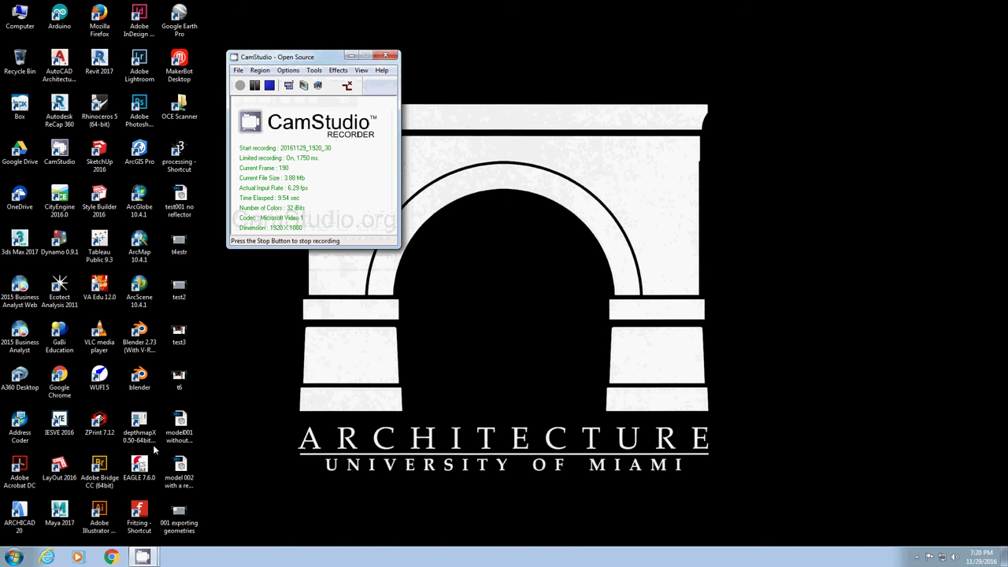
{"action": "left_click", "coordinate": [16, 548]}
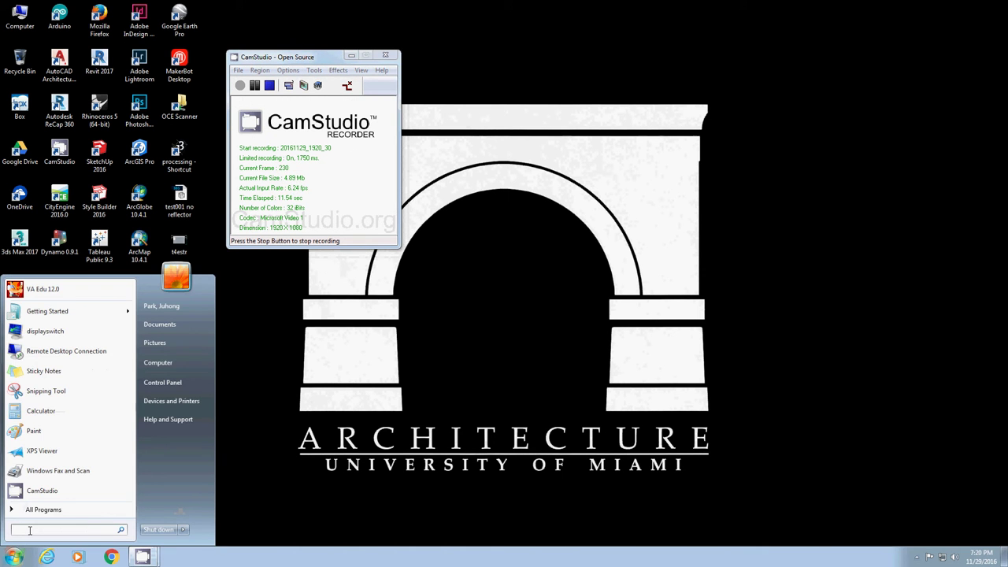
{"action": "left_click", "coordinate": [30, 530]}
{"action": "type", "text": "ecote"}
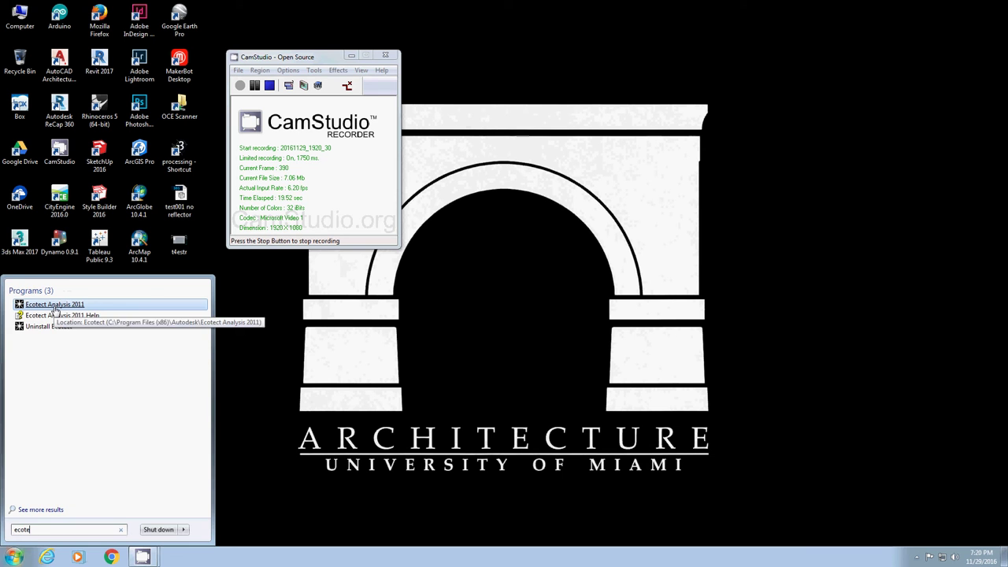
{"action": "left_click", "coordinate": [55, 306]}
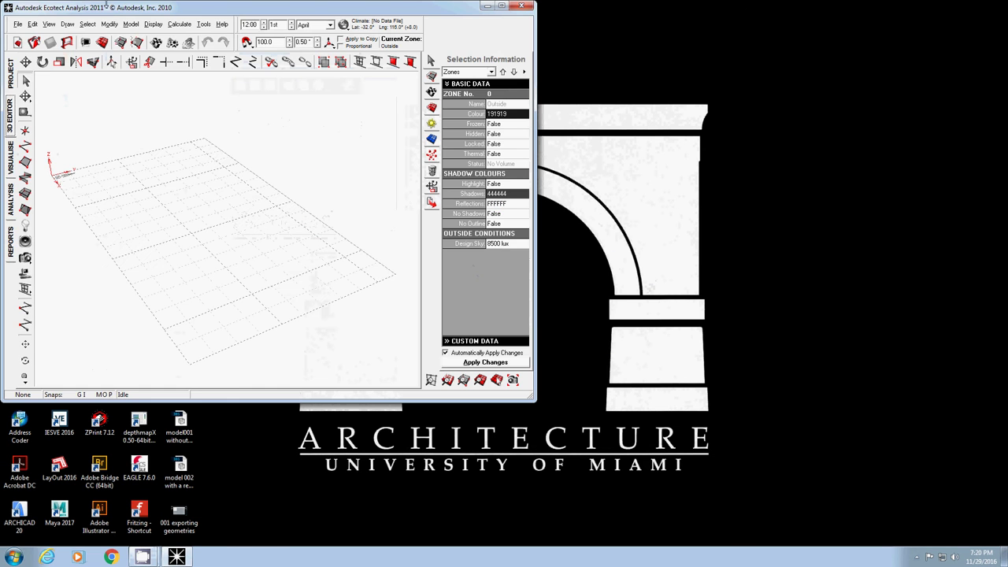
Step: Reposition the Ecotect window and maximise it to fill the screen
{"action": "left_click_drag", "start_coordinate": [106, 4], "coordinate": [218, 19]}
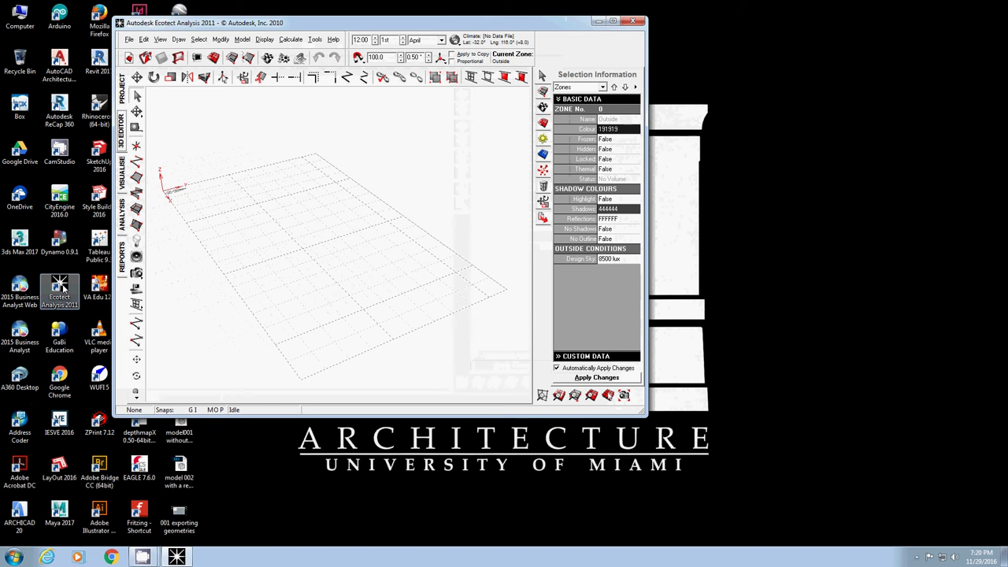
{"action": "left_click", "coordinate": [615, 22]}
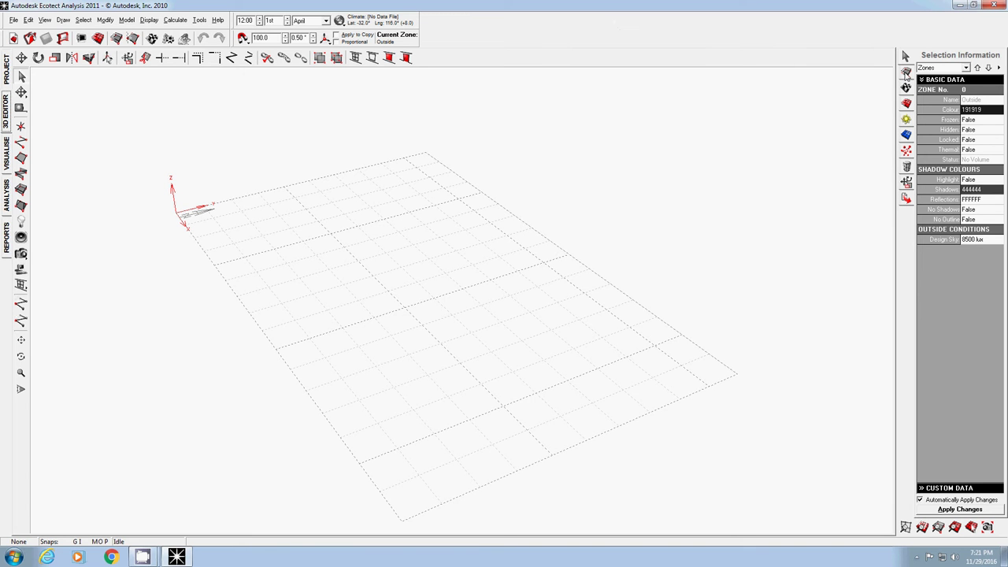
Step: Browse the Zones, Materials, Display, Shadows, Analysis Grid, Rays, Scripts, Transform and Export panels, ending on Rays and Particles
{"action": "left_click", "coordinate": [907, 73]}
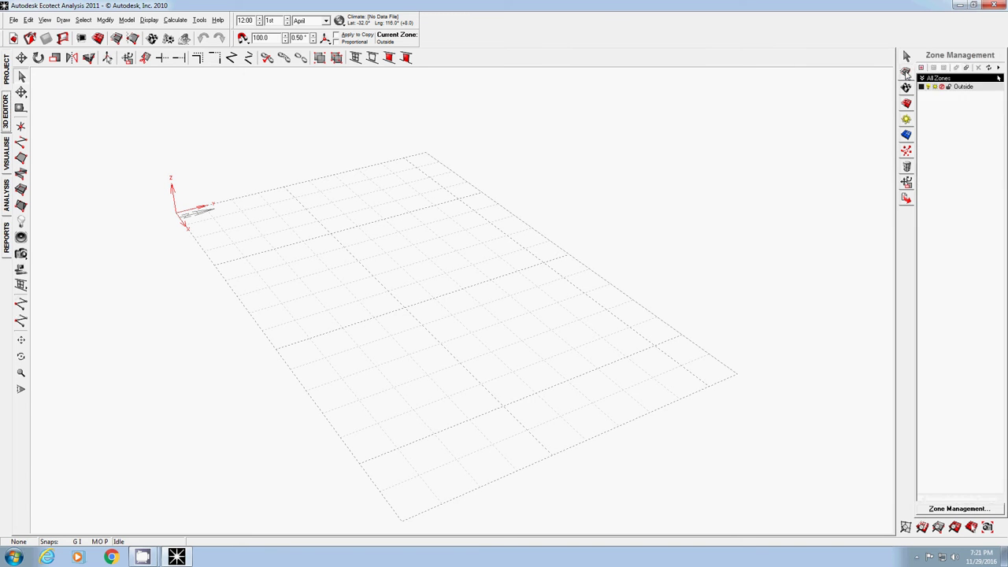
{"action": "left_click", "coordinate": [906, 89]}
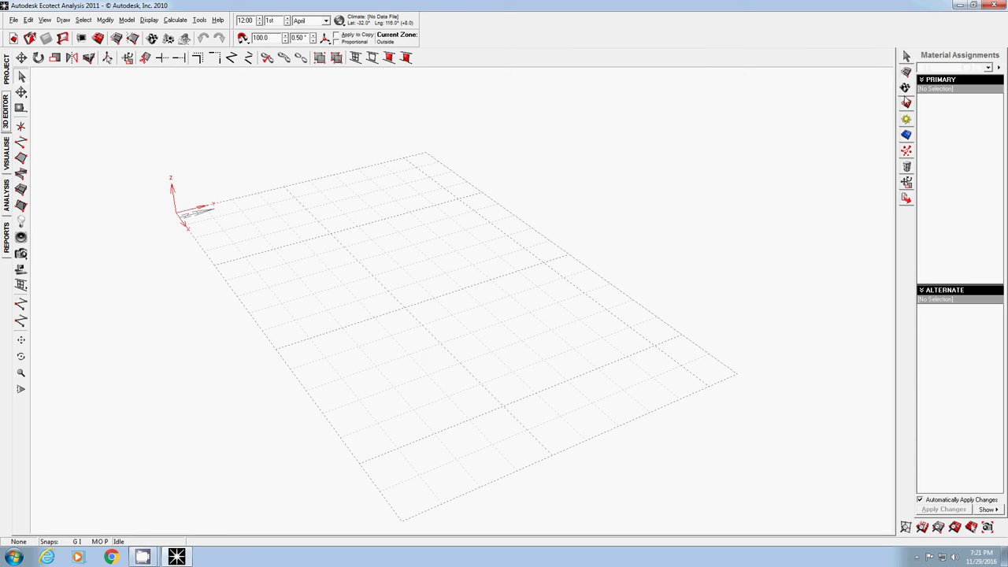
{"action": "left_click", "coordinate": [907, 106]}
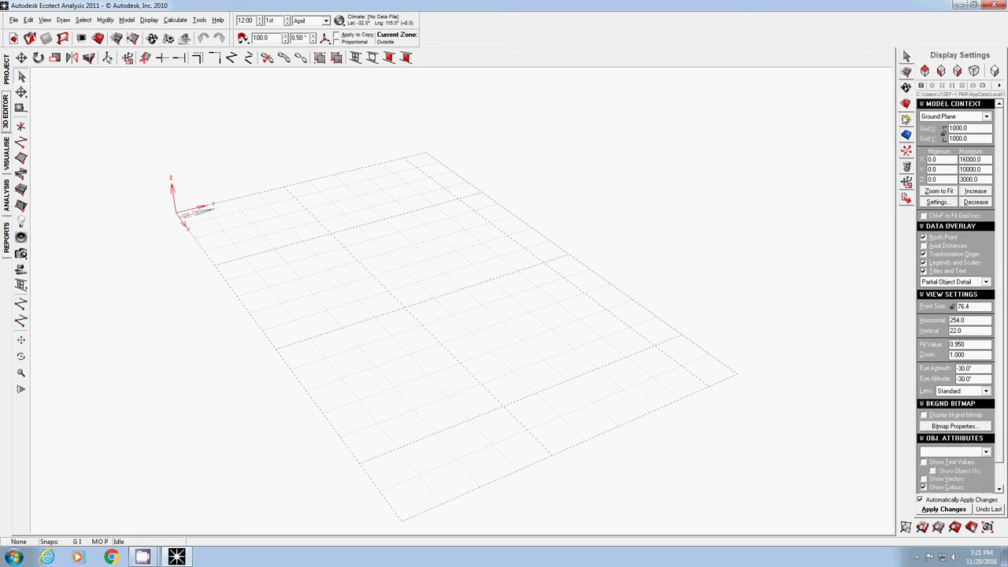
{"action": "left_click", "coordinate": [906, 120]}
{"action": "left_click", "coordinate": [905, 136]}
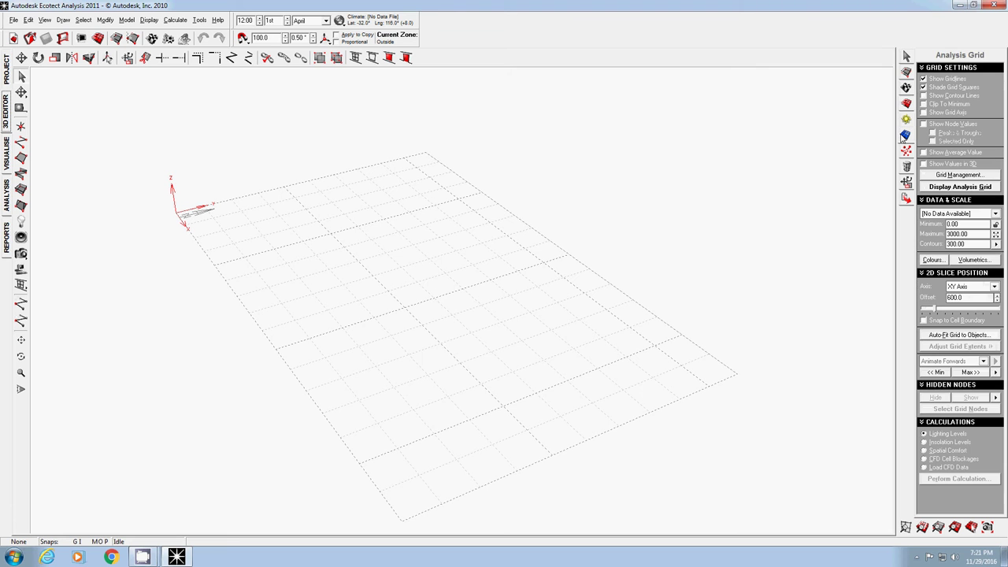
{"action": "left_click", "coordinate": [906, 153]}
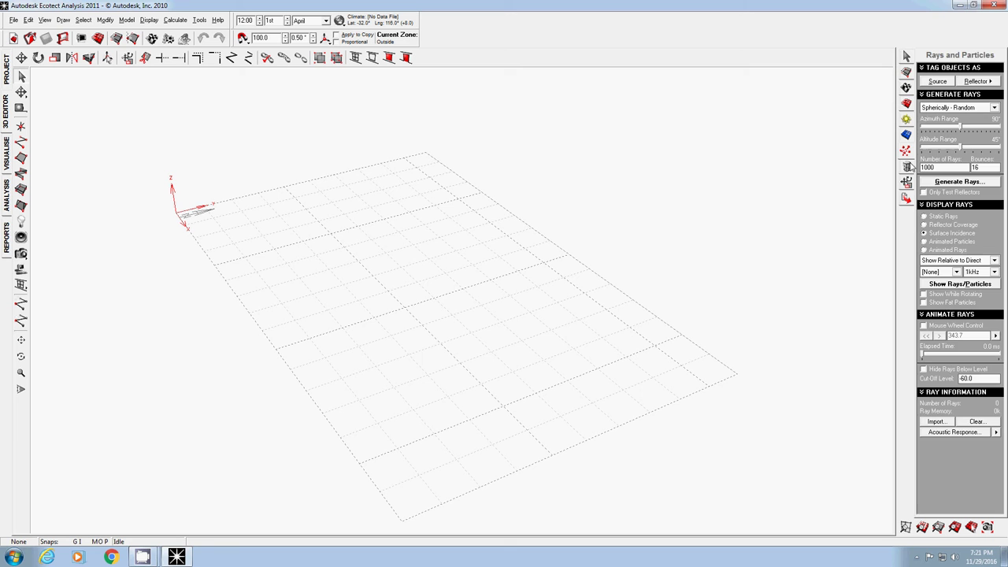
{"action": "left_click", "coordinate": [908, 167]}
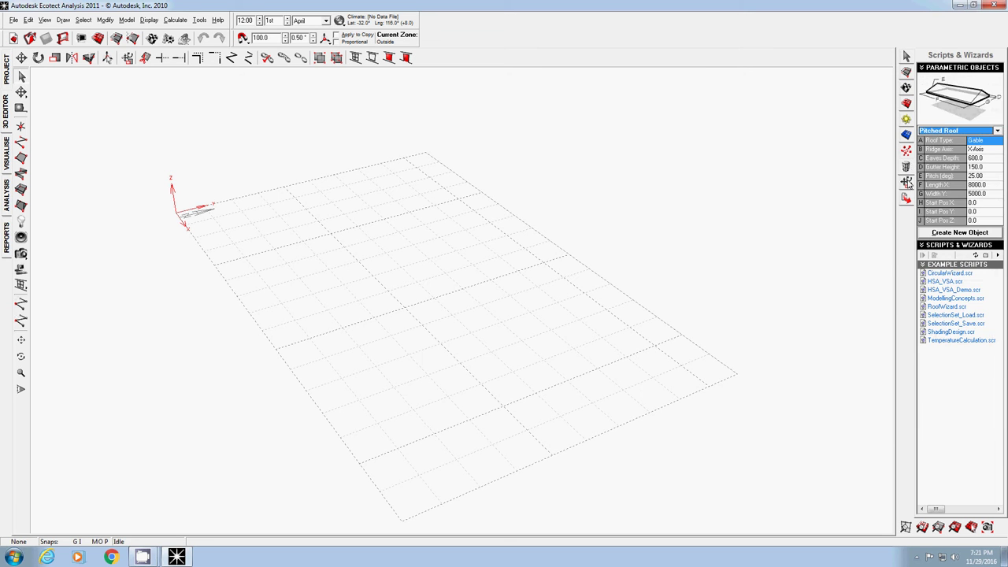
{"action": "left_click", "coordinate": [907, 183]}
{"action": "left_click", "coordinate": [907, 201]}
{"action": "left_click", "coordinate": [907, 153]}
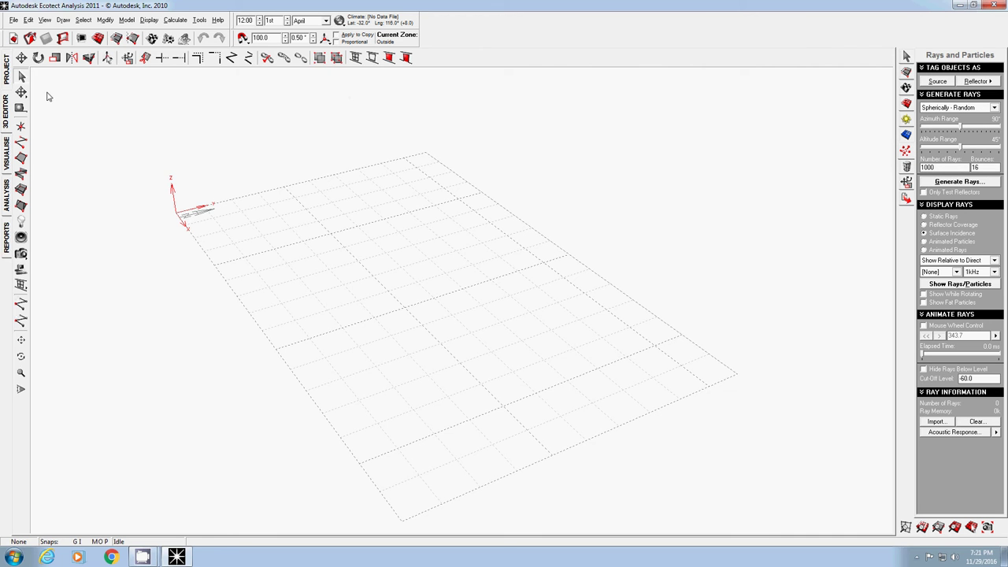
Step: Visit the Project, 3D Editor, Visualise (accepting OpenGL), Analysis and Reports pages, ending on Analysis
{"action": "left_click", "coordinate": [6, 71]}
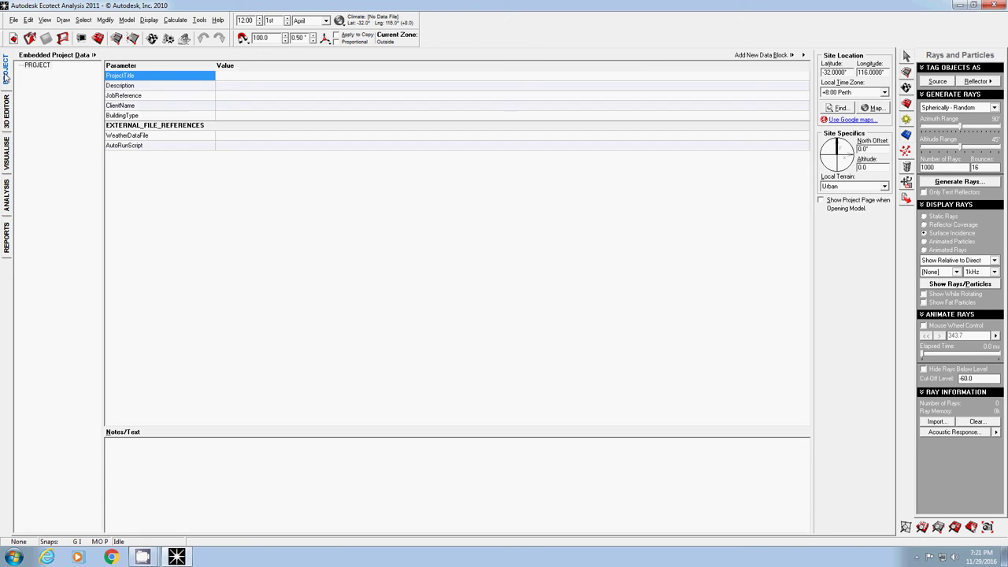
{"action": "left_click", "coordinate": [8, 112]}
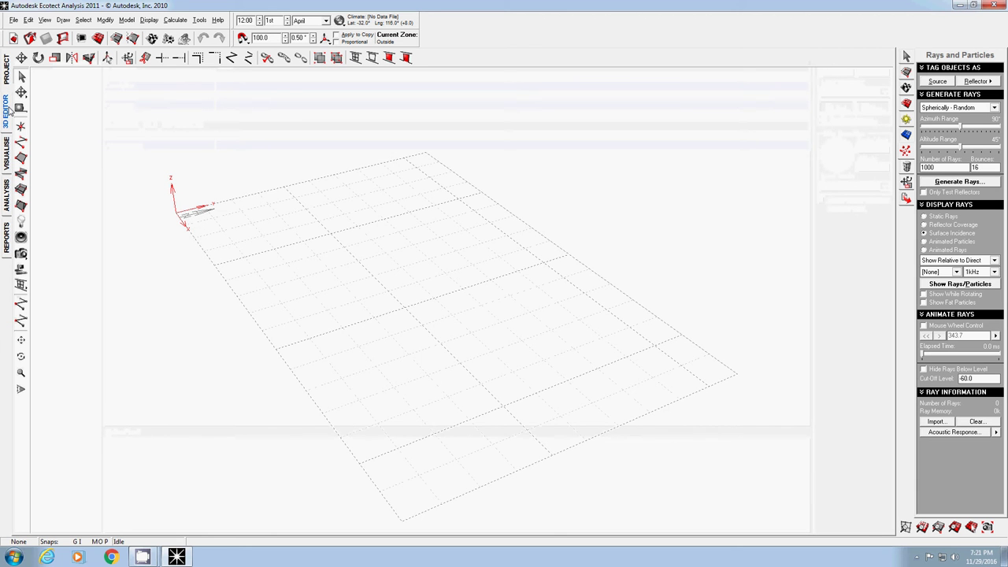
{"action": "left_click", "coordinate": [6, 154]}
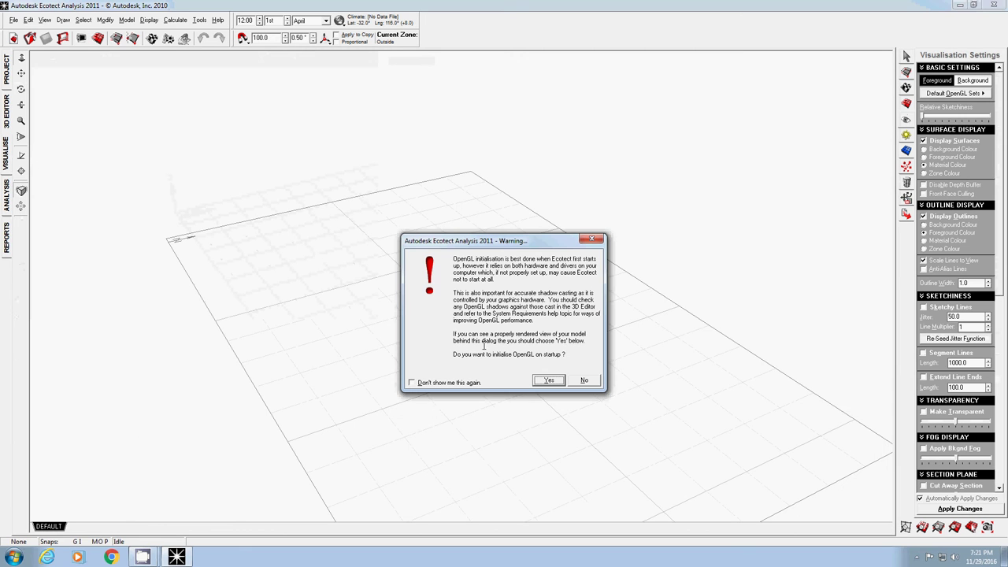
{"action": "left_click", "coordinate": [548, 380]}
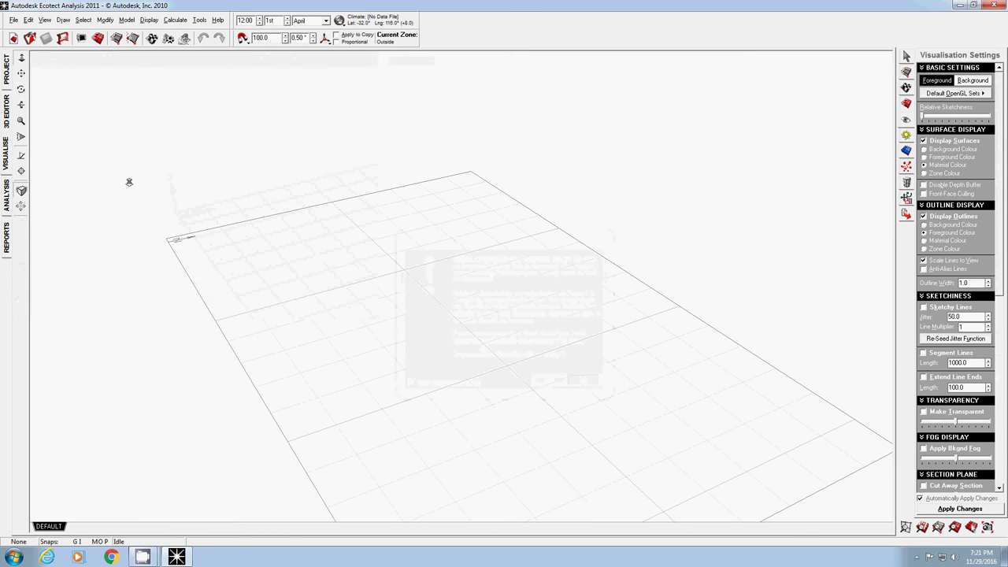
{"action": "left_click", "coordinate": [7, 199]}
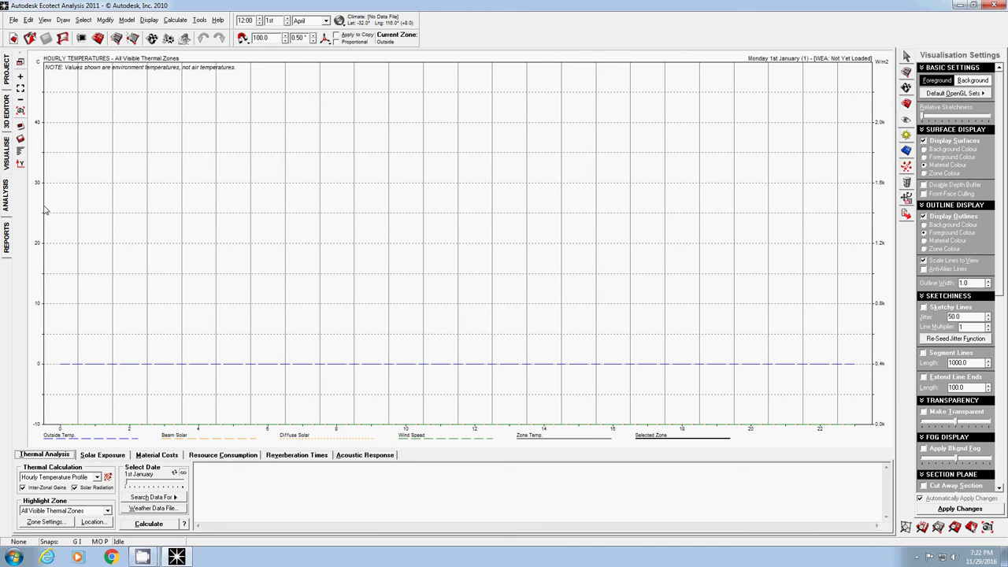
{"action": "left_click", "coordinate": [8, 243]}
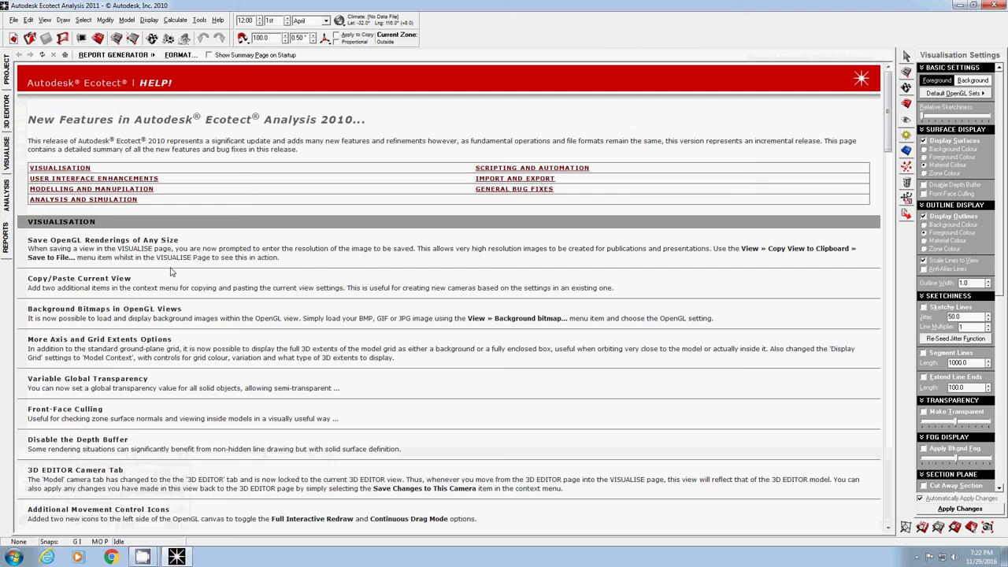
{"action": "left_click", "coordinate": [8, 203]}
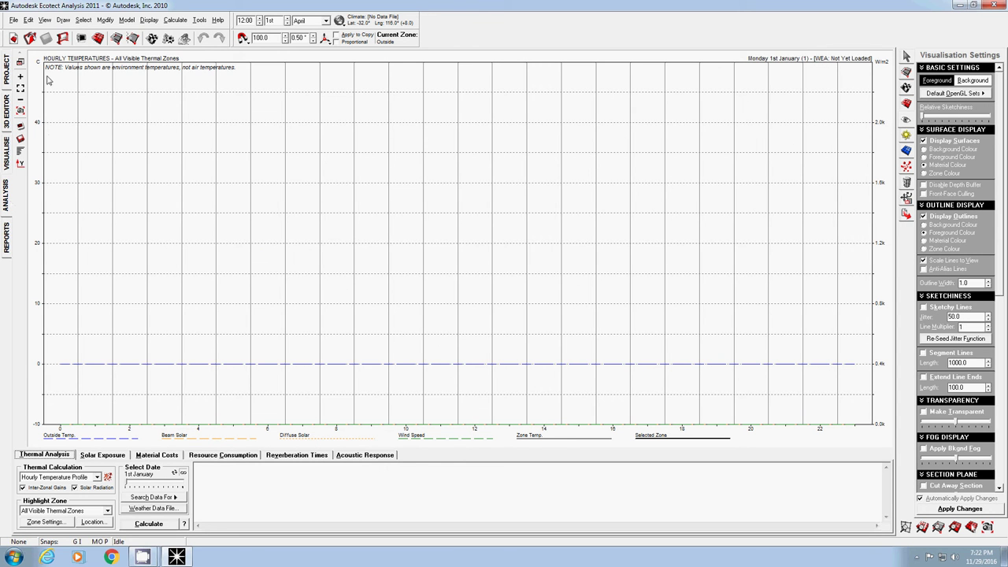
Step: Start a 3D CAD Geometry import with the file type set to 3D Studio
{"action": "left_click", "coordinate": [13, 20]}
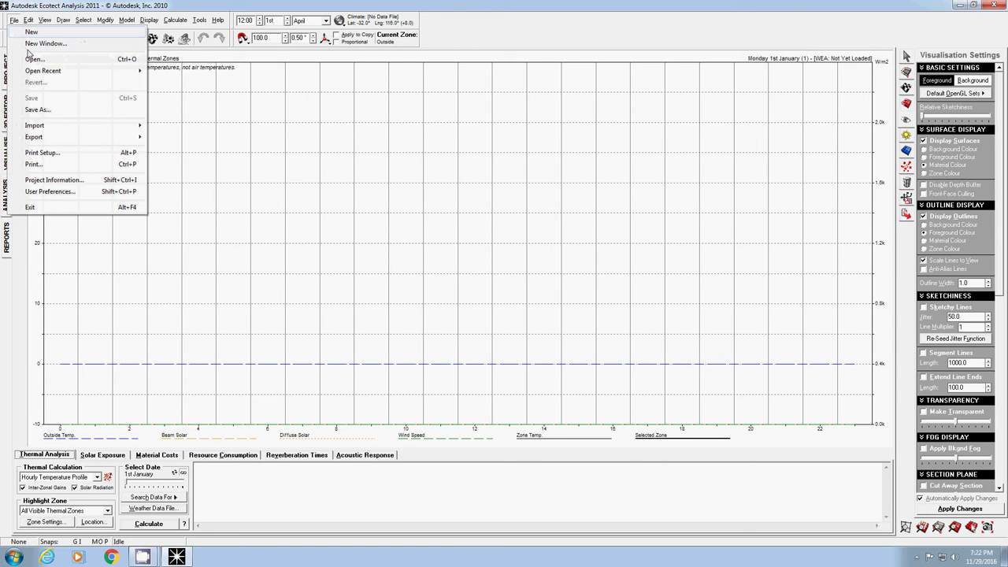
{"action": "mouse_move", "coordinate": [69, 126]}
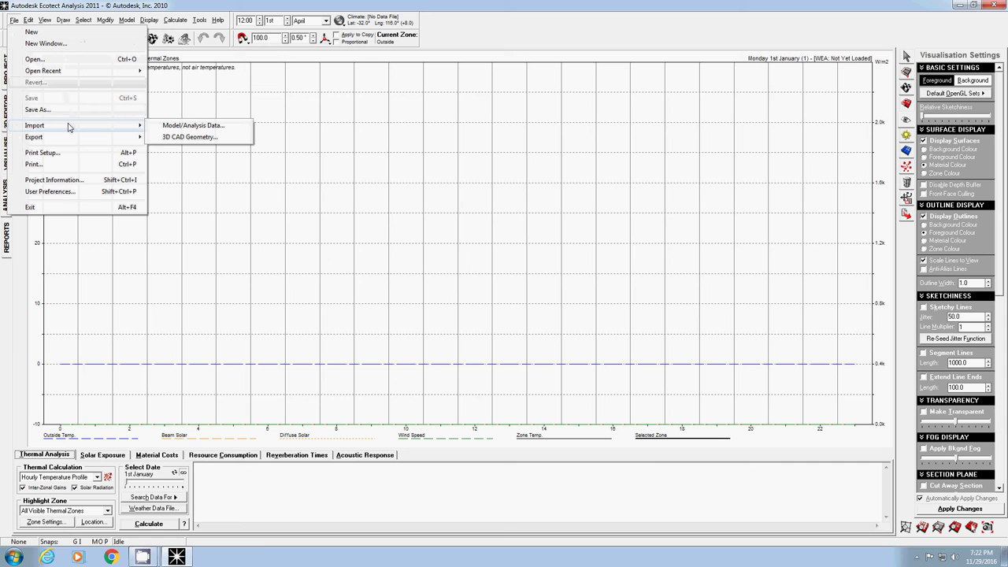
{"action": "left_click", "coordinate": [194, 139]}
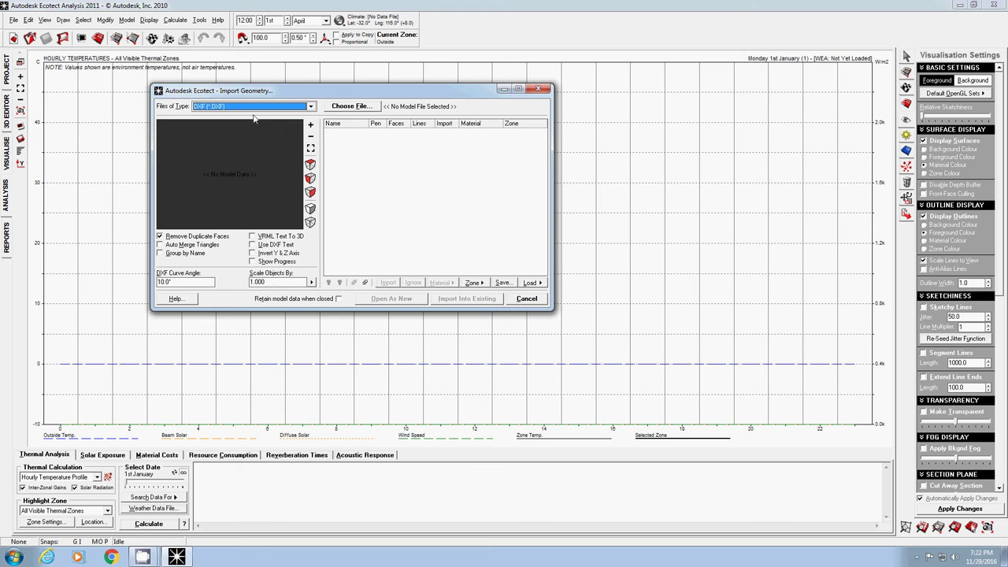
{"action": "left_click", "coordinate": [311, 107]}
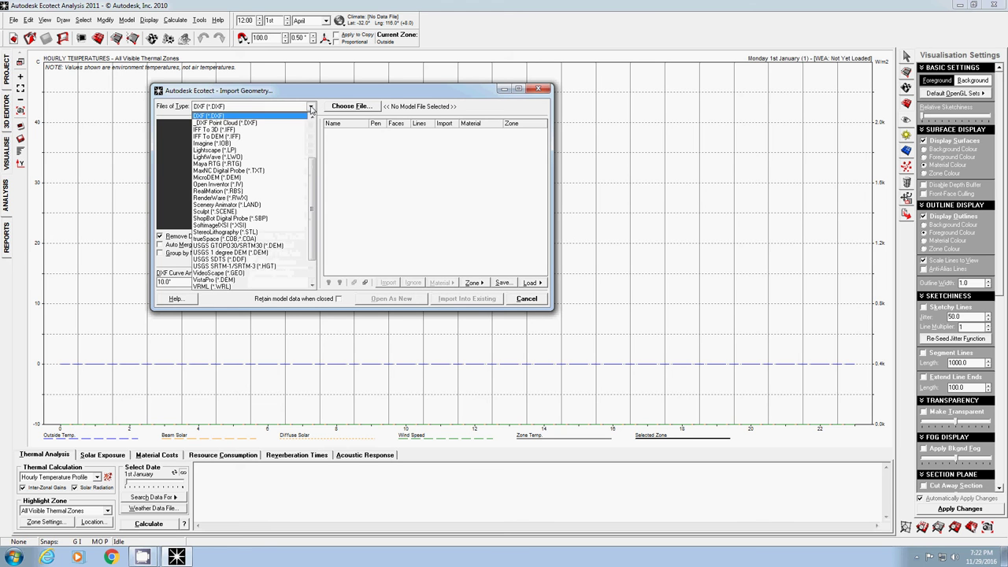
{"action": "scroll", "coordinate": [277, 123], "scroll_direction": "up", "scroll_amount": 3}
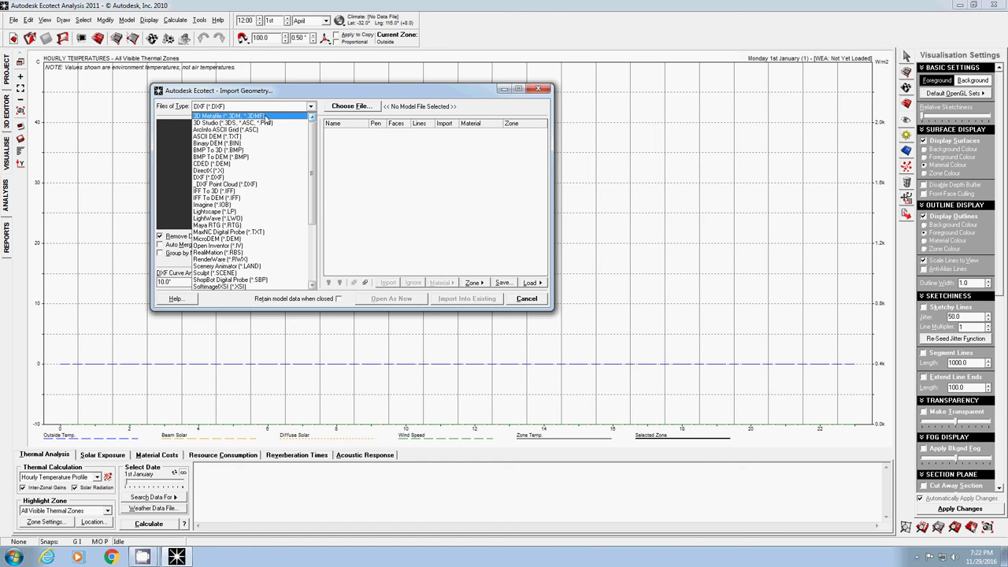
{"action": "left_click", "coordinate": [252, 124]}
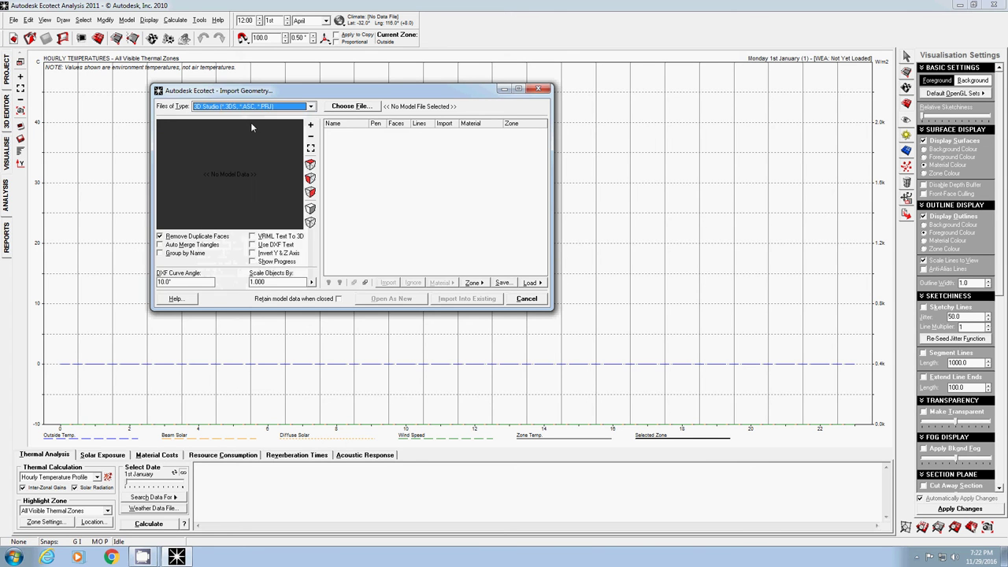
Step: Load 'model001 without a reflector' from the Desktop and open it as a new model
{"action": "left_click", "coordinate": [334, 109]}
{"action": "left_click", "coordinate": [392, 189]}
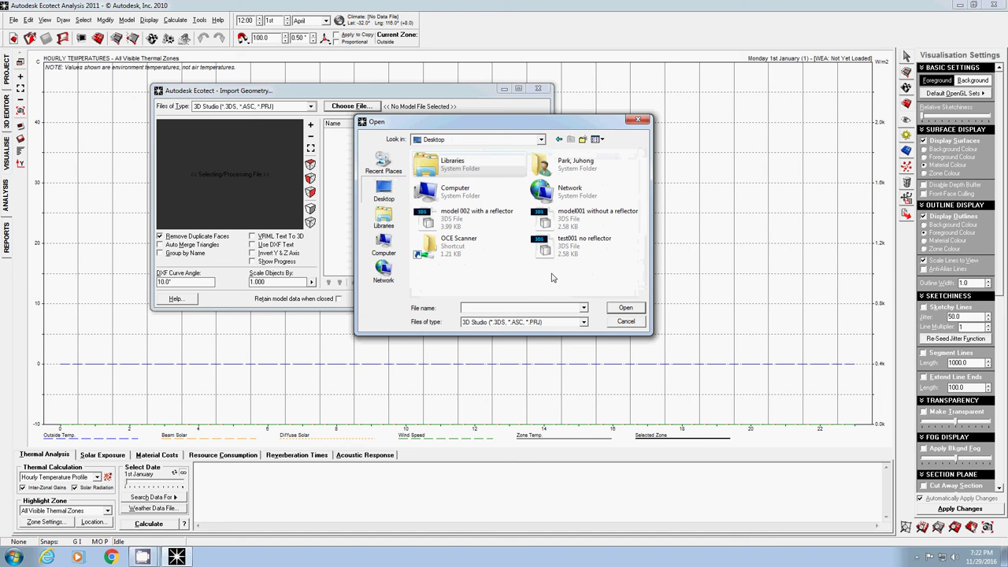
{"action": "left_click", "coordinate": [578, 223]}
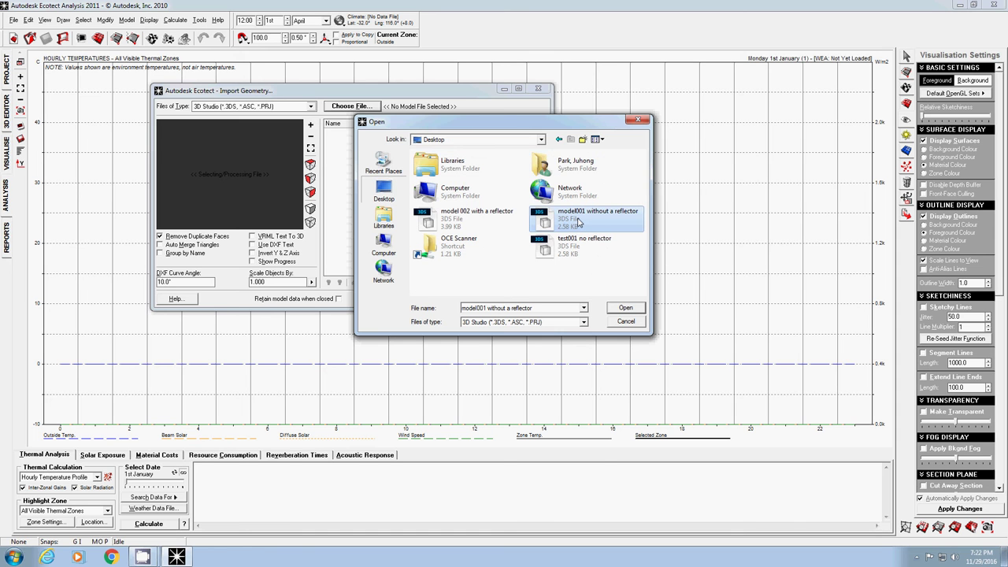
{"action": "left_click", "coordinate": [625, 308]}
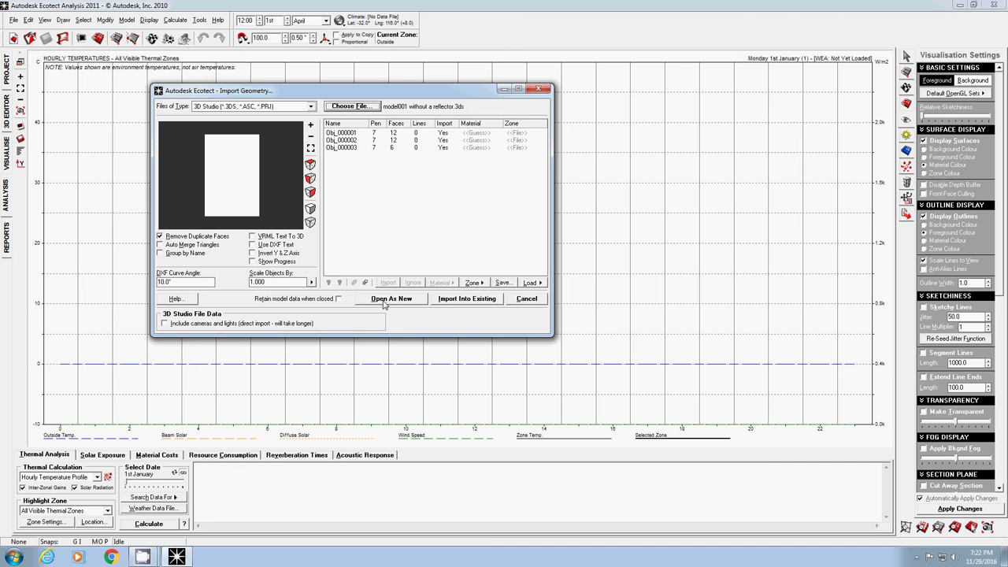
{"action": "left_click", "coordinate": [378, 306]}
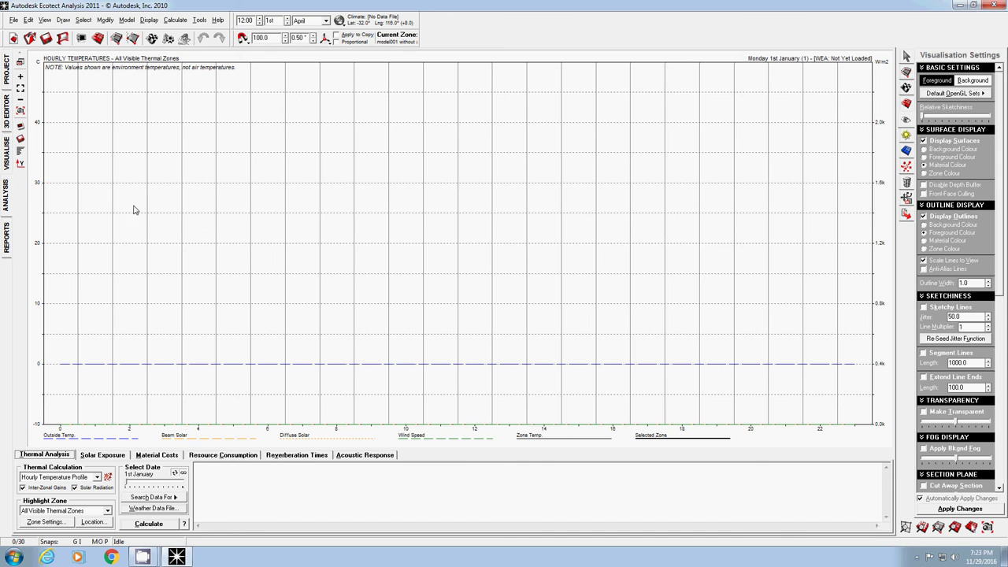
Step: Show the imported wireframe model in the 3D editor and orbit it to a new angle
{"action": "left_click", "coordinate": [7, 120]}
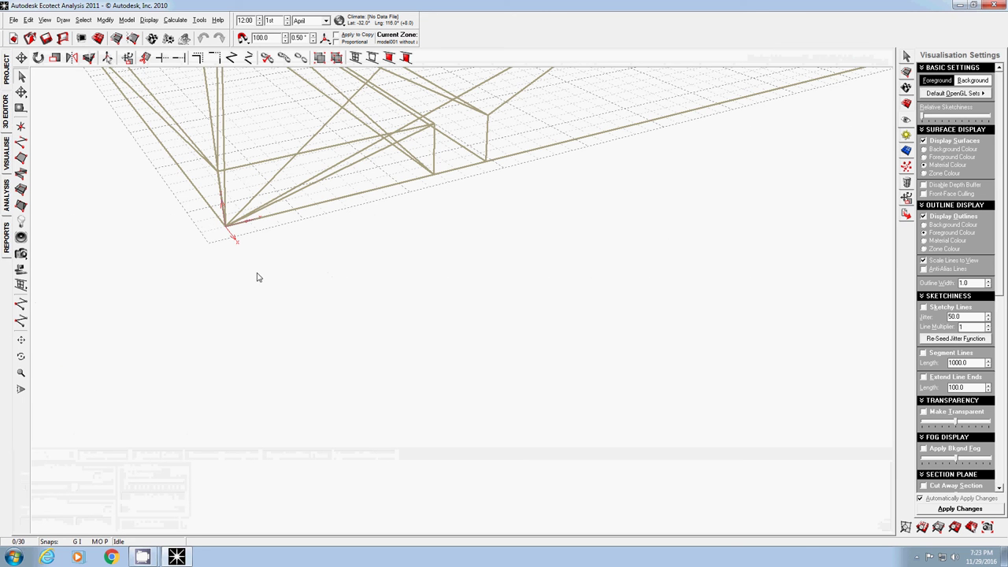
{"action": "scroll", "coordinate": [265, 282], "scroll_direction": "down", "scroll_amount": 5}
{"action": "right_click_drag", "start_coordinate": [333, 273], "coordinate": [495, 162]}
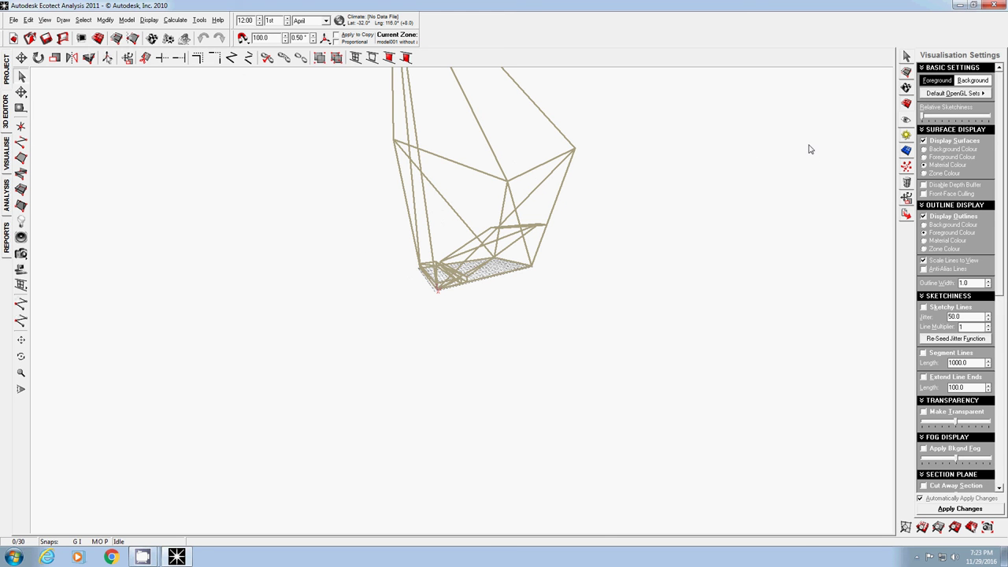
Step: From Display Settings, view the model from top, front, side and axonometric, finishing in plan
{"action": "left_click", "coordinate": [908, 104]}
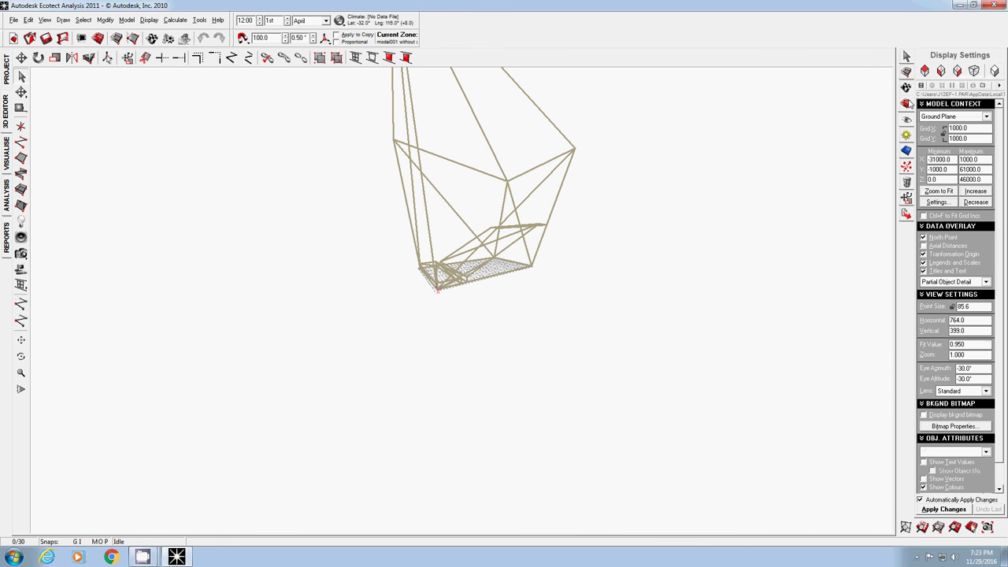
{"action": "left_click", "coordinate": [926, 72]}
{"action": "left_click", "coordinate": [942, 72]}
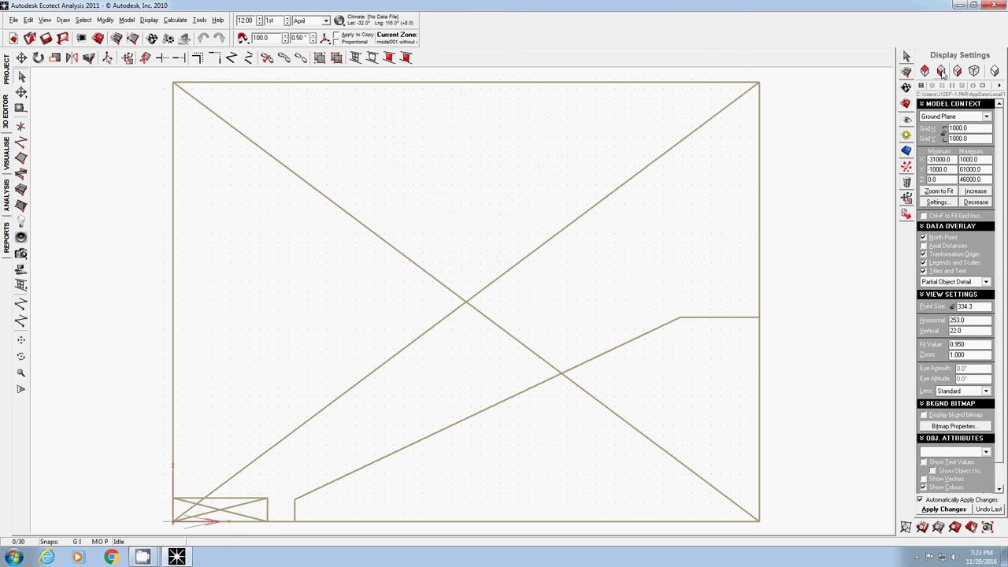
{"action": "left_click", "coordinate": [957, 71]}
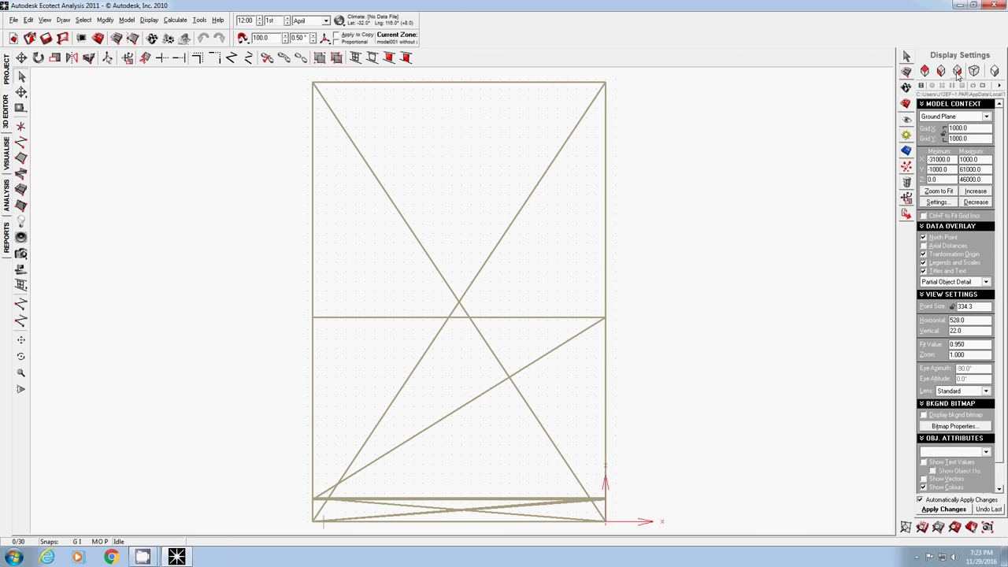
{"action": "left_click", "coordinate": [974, 71]}
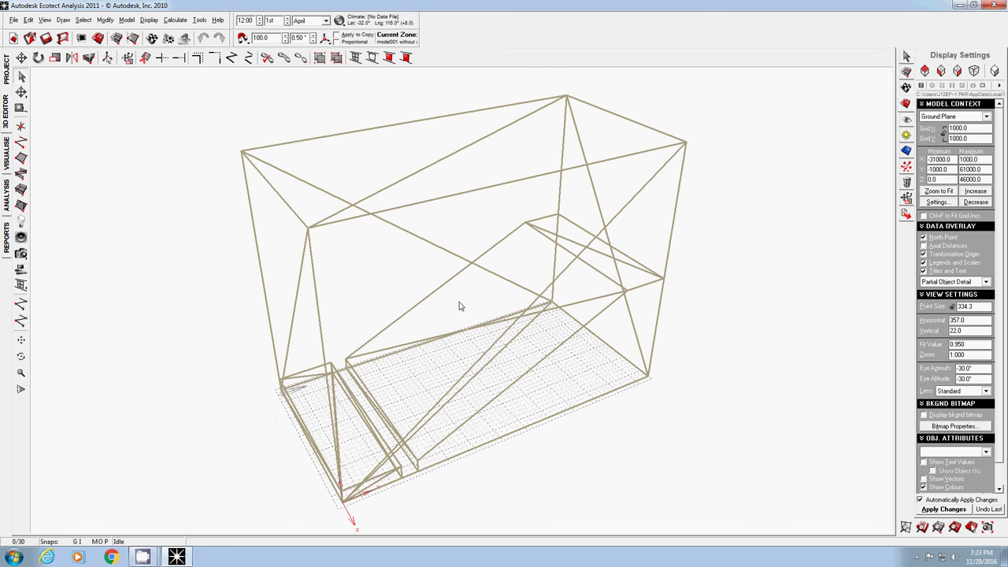
{"action": "right_click_drag", "start_coordinate": [466, 304], "coordinate": [552, 378]}
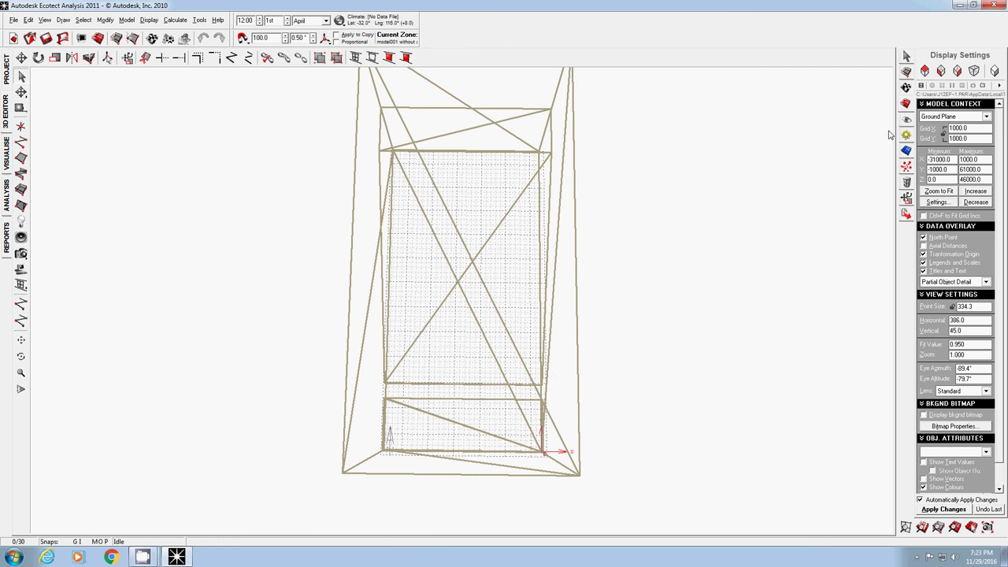
{"action": "left_click", "coordinate": [925, 71]}
{"action": "scroll", "coordinate": [610, 231], "scroll_direction": "down", "scroll_amount": 1}
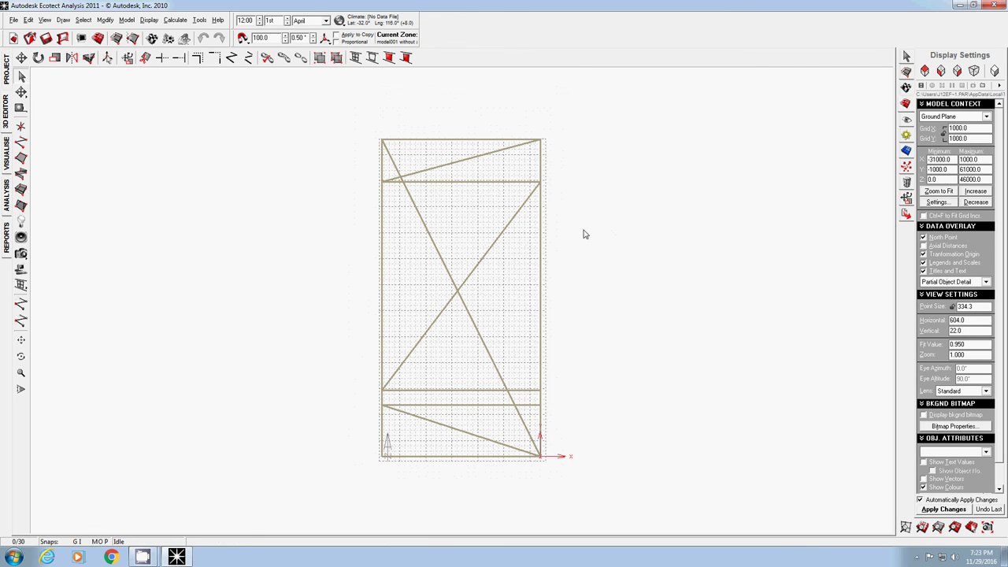
Step: Measure the model's bottom edge from its lower-left corner (30400.0), then cancel and restore the recorder window
{"action": "left_click", "coordinate": [6, 117]}
{"action": "left_click", "coordinate": [20, 108]}
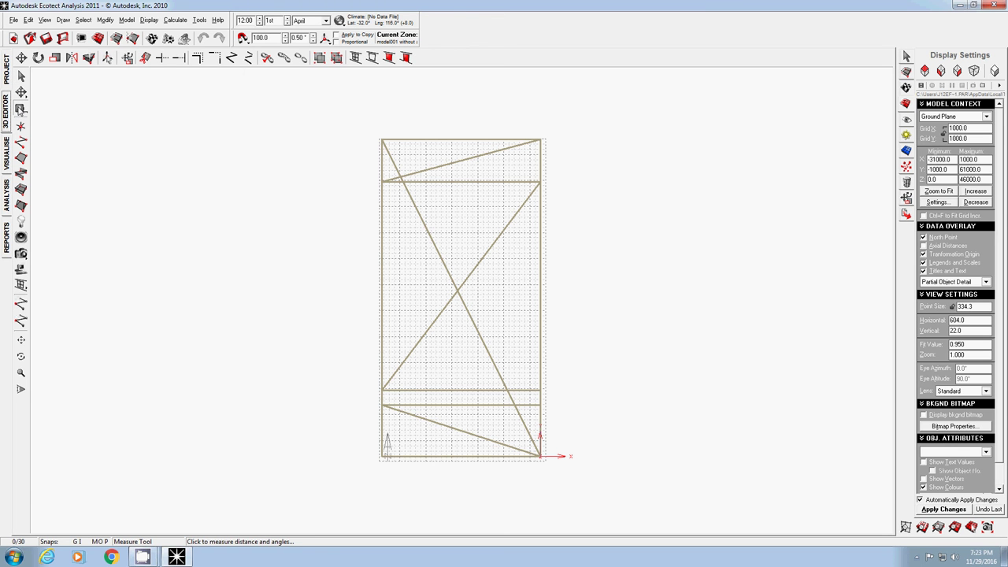
{"action": "left_click", "coordinate": [381, 470]}
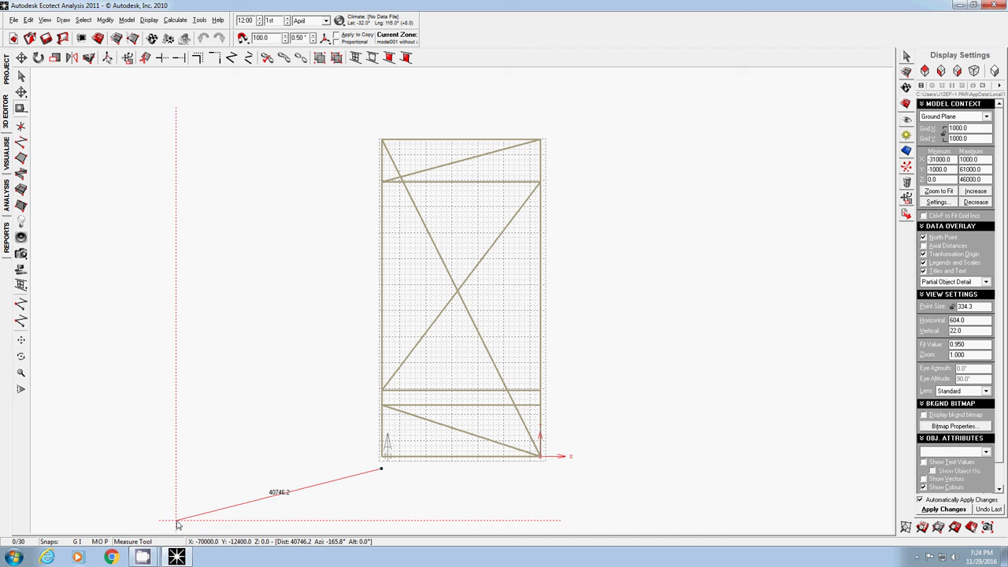
{"action": "key", "text": "Escape"}
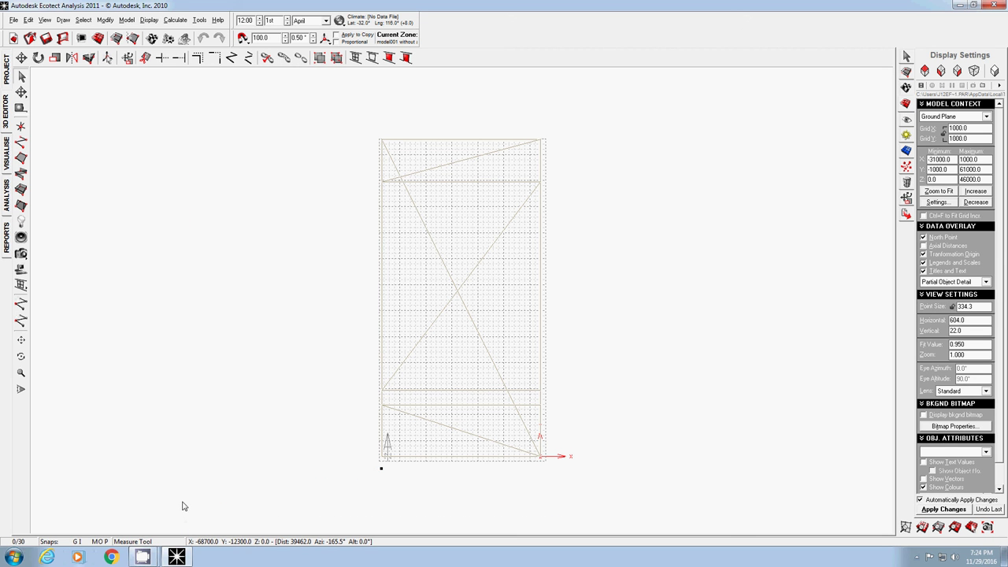
{"action": "mouse_move", "coordinate": [167, 549]}
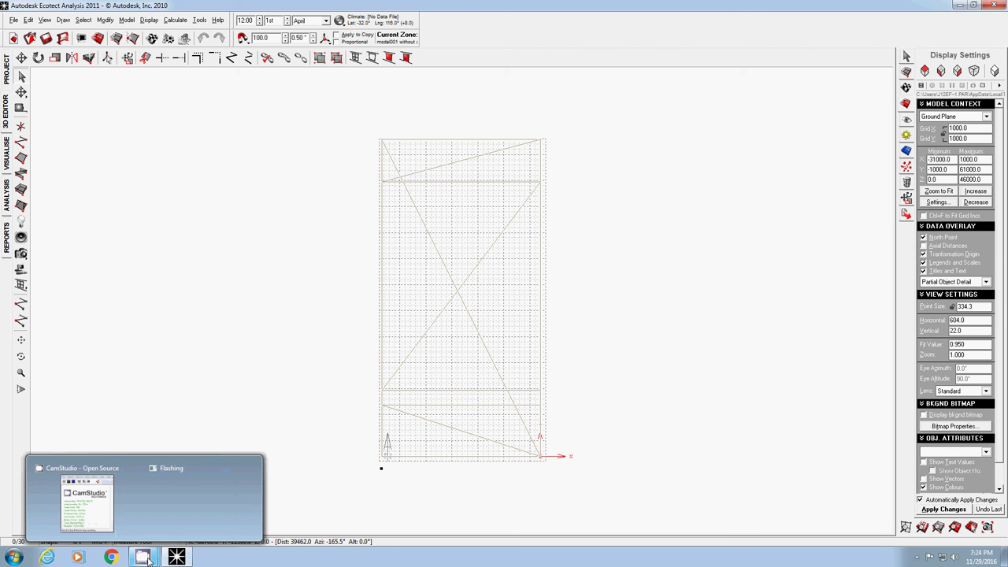
{"action": "left_click", "coordinate": [79, 496]}
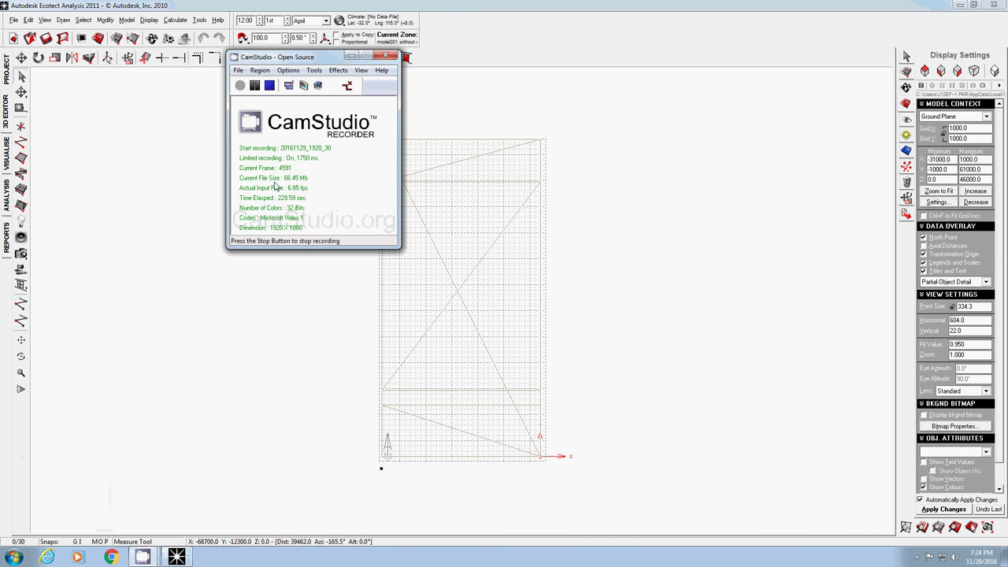